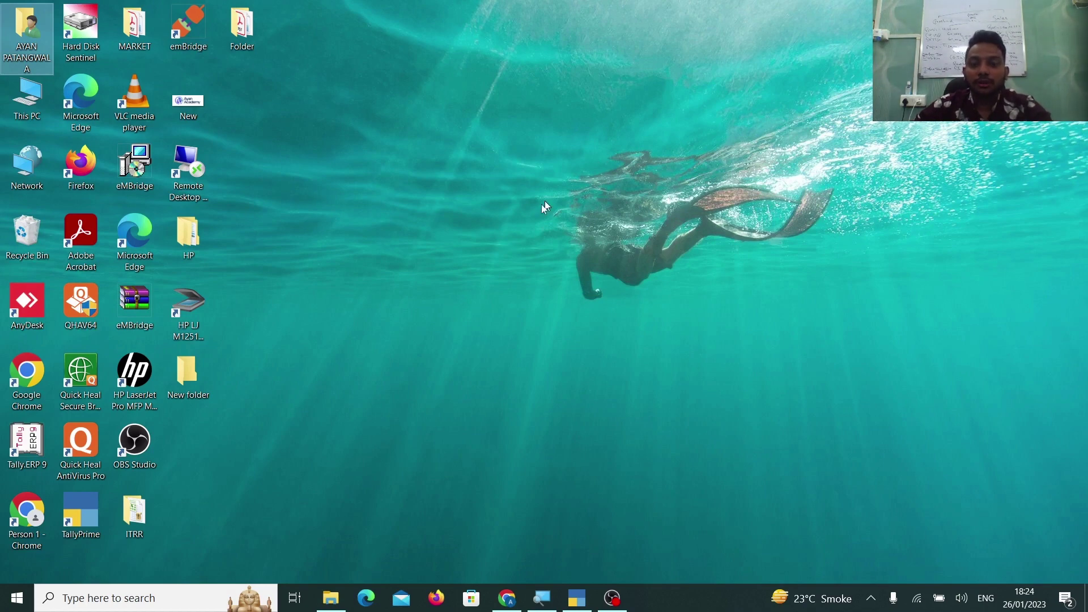
# Download the 11111.zip attachment from the Gmail message "Tally data Abc Corporation" and put it into the desktop's New folder
pyautogui.click(508, 532)
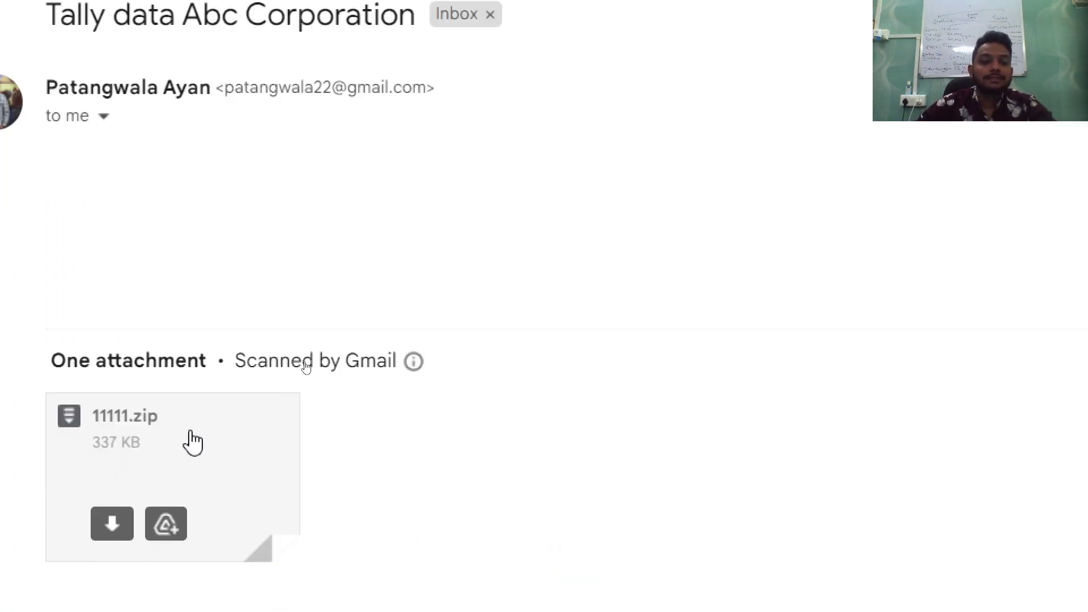
pyautogui.click(112, 526)
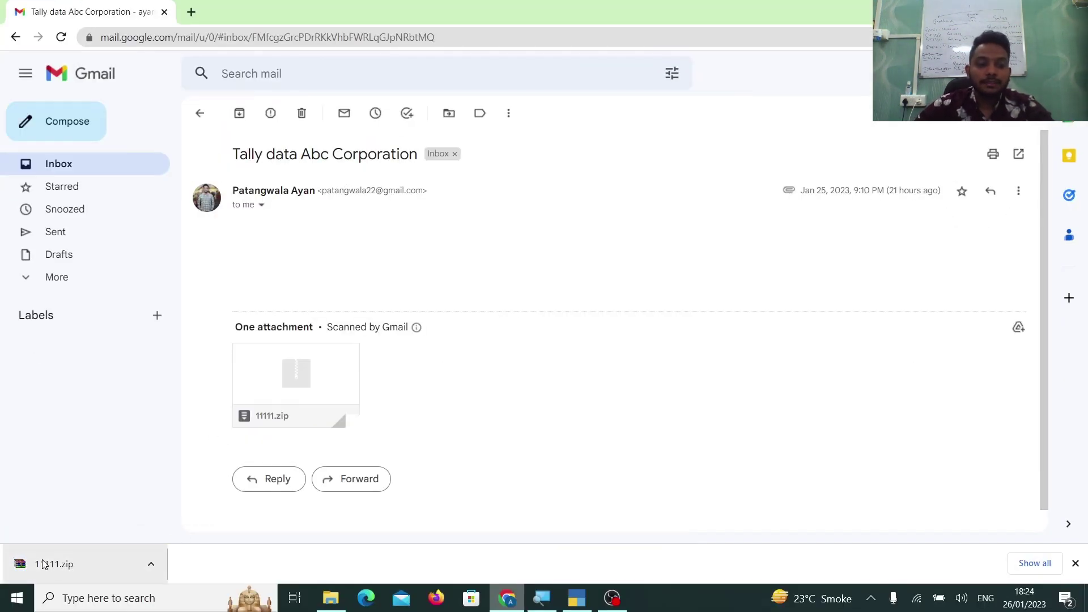
pyautogui.moveTo(45, 563); pyautogui.dragTo(137, 208)
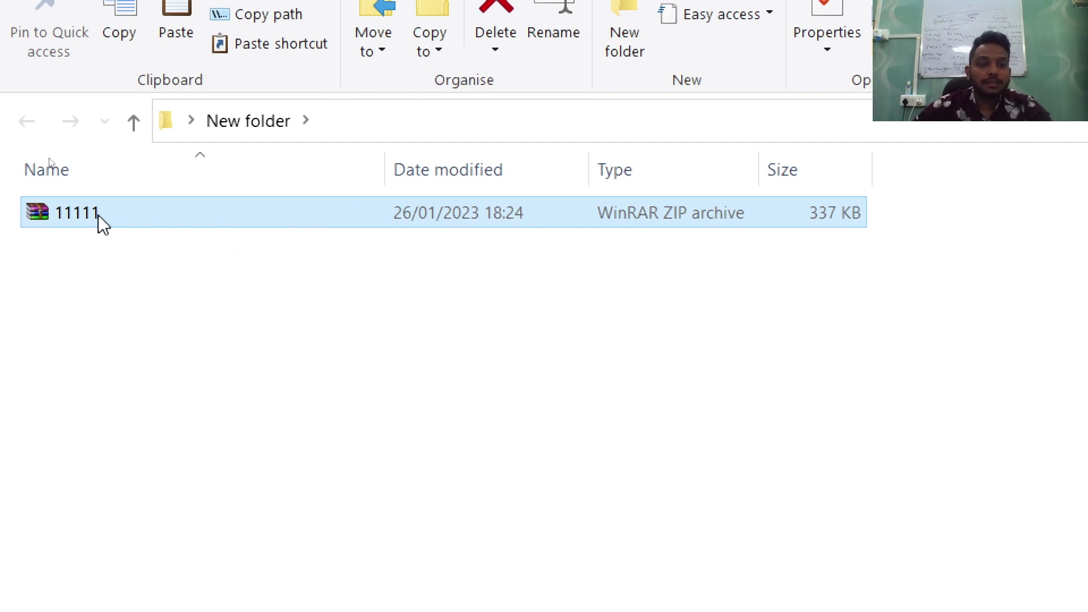
# Extract the 11111 archive directly into New folder and copy that folder's path
pyautogui.rightClick(98, 216)
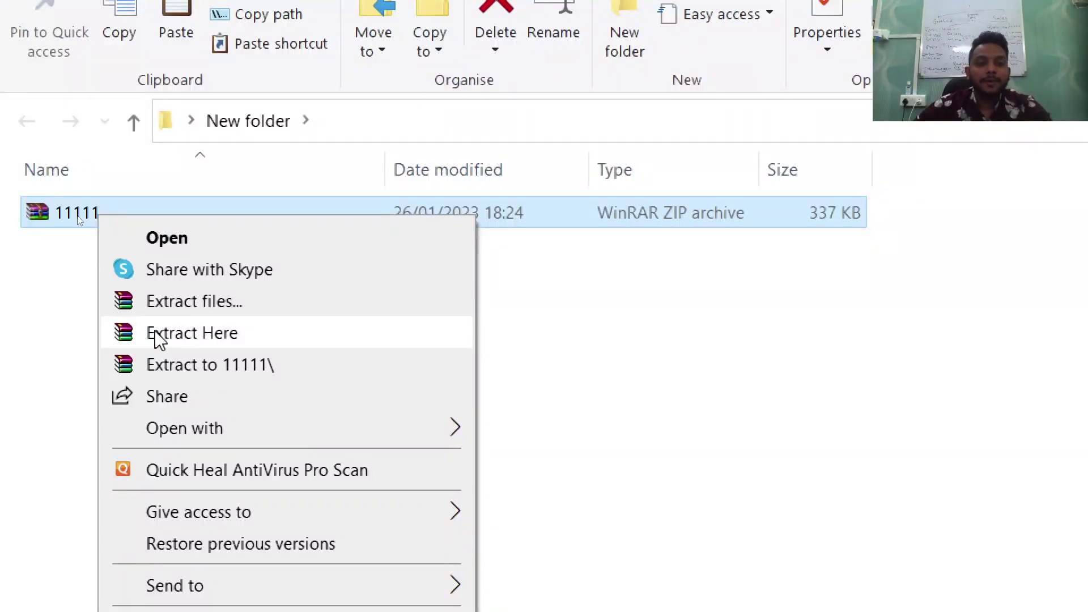
pyautogui.click(183, 335)
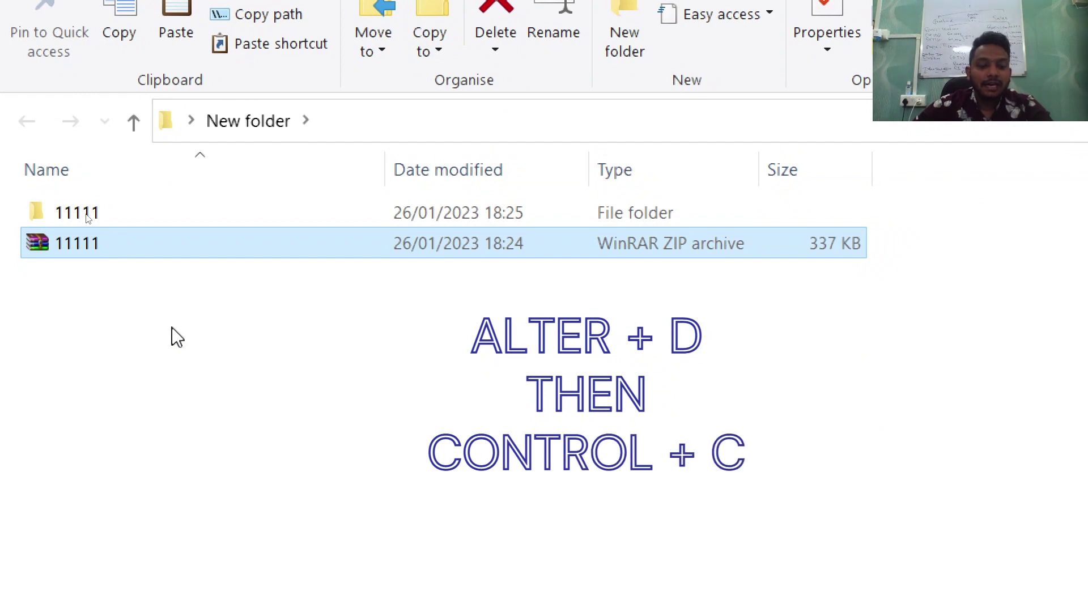
pyautogui.hotkey('alt', 'd')
pyautogui.hotkey('ctrl', 'c')
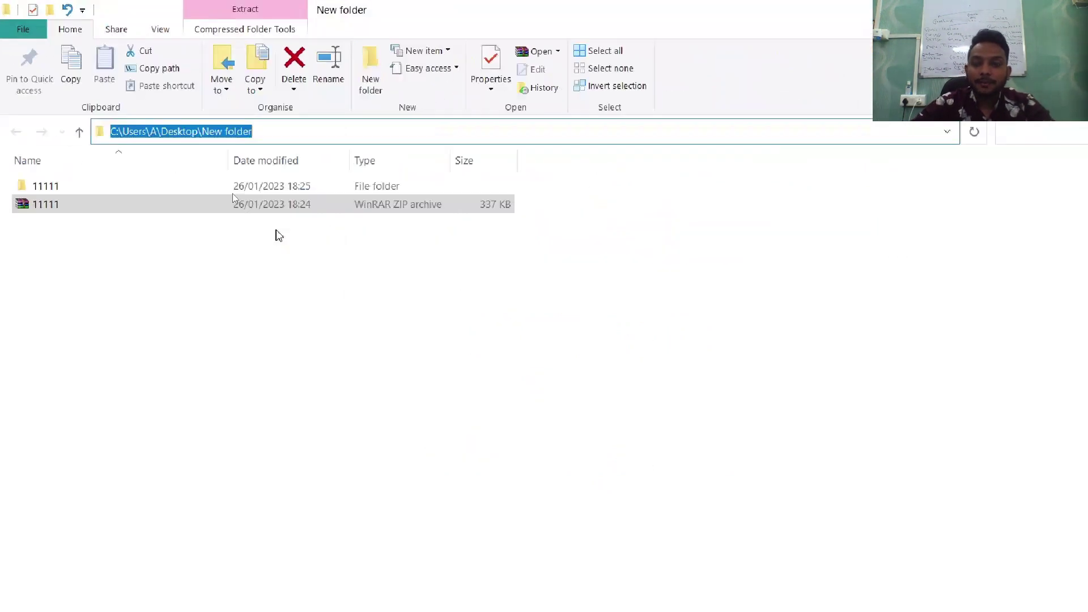
# Switch to TallyPrime and list the companies from the specified path C:\Users\A\Desktop\New folder
pyautogui.click(577, 599)
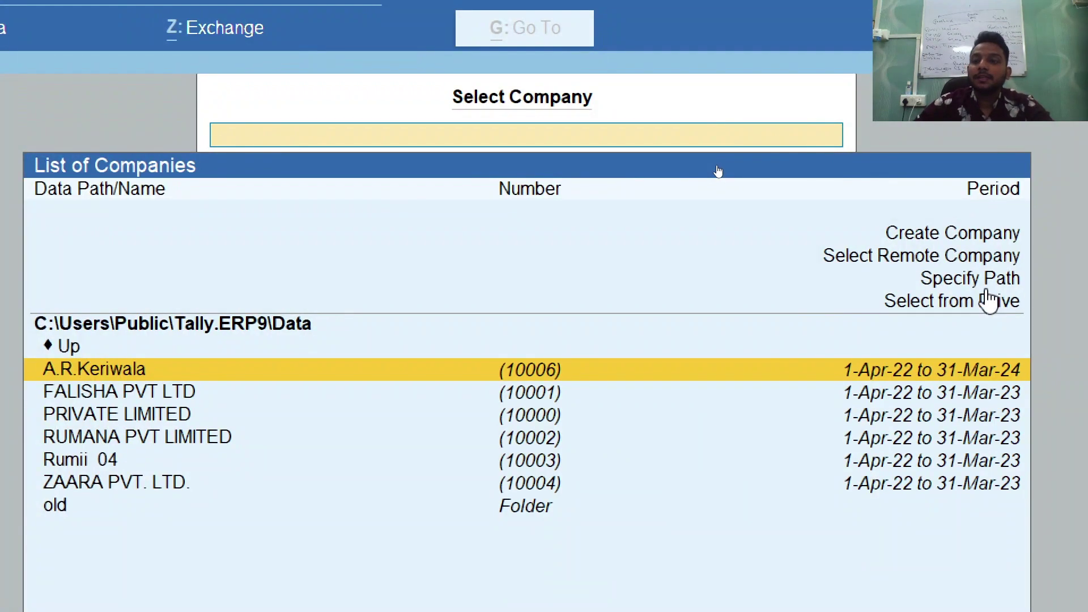
pyautogui.press('Up')
pyautogui.press('Up')
pyautogui.press('Up')
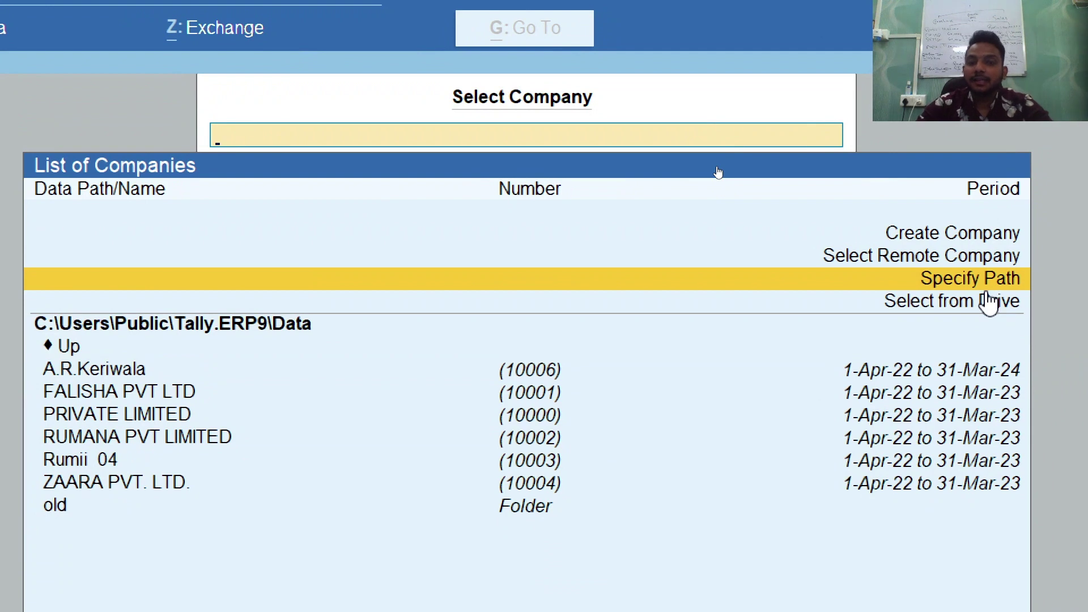
pyautogui.press('Return')
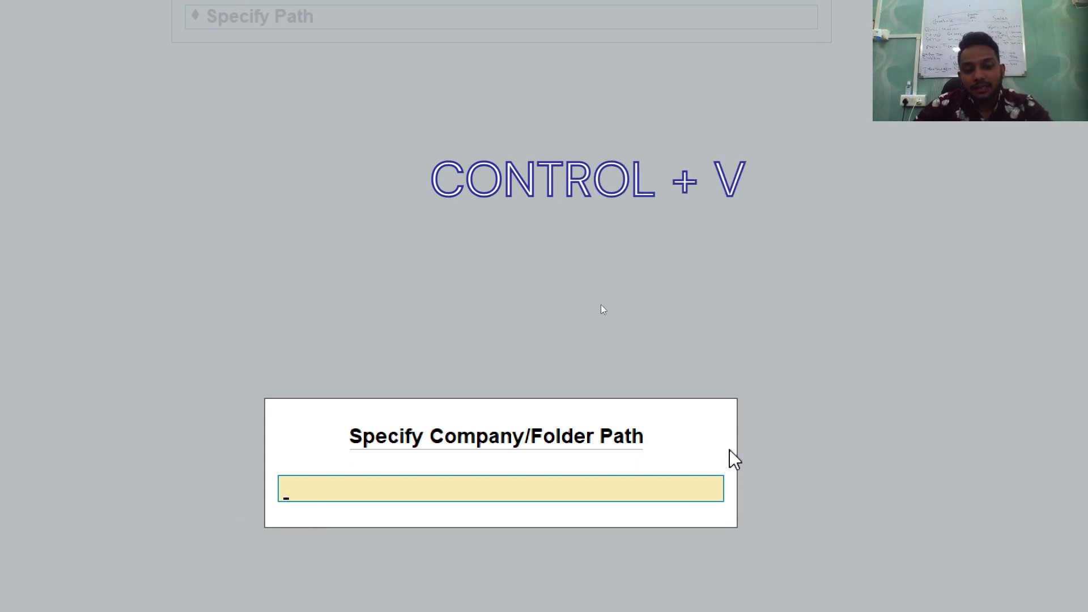
pyautogui.hotkey('ctrl', 'v')
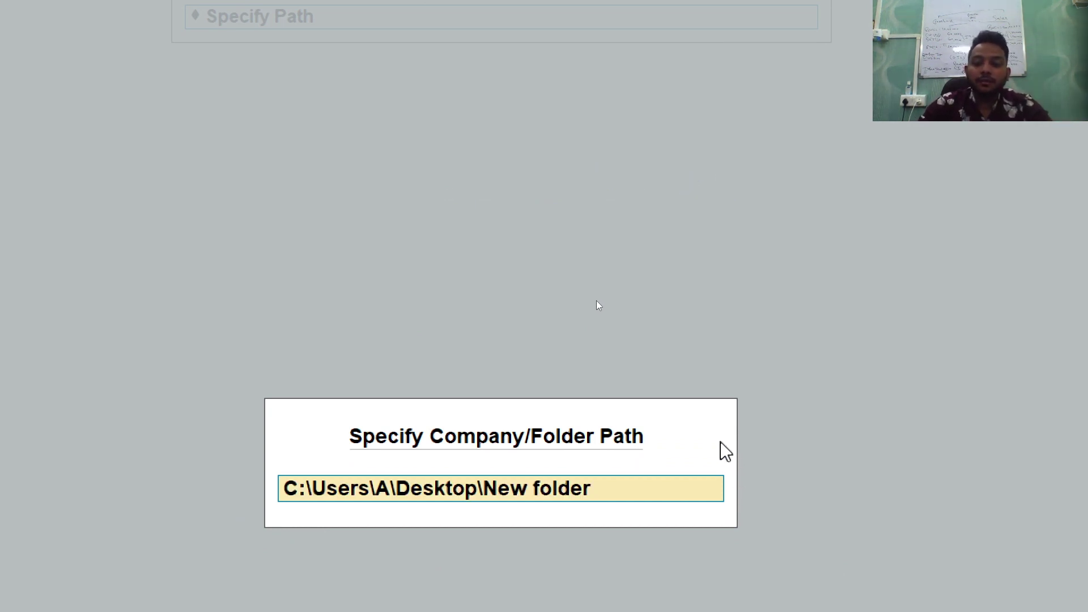
pyautogui.press('Return')
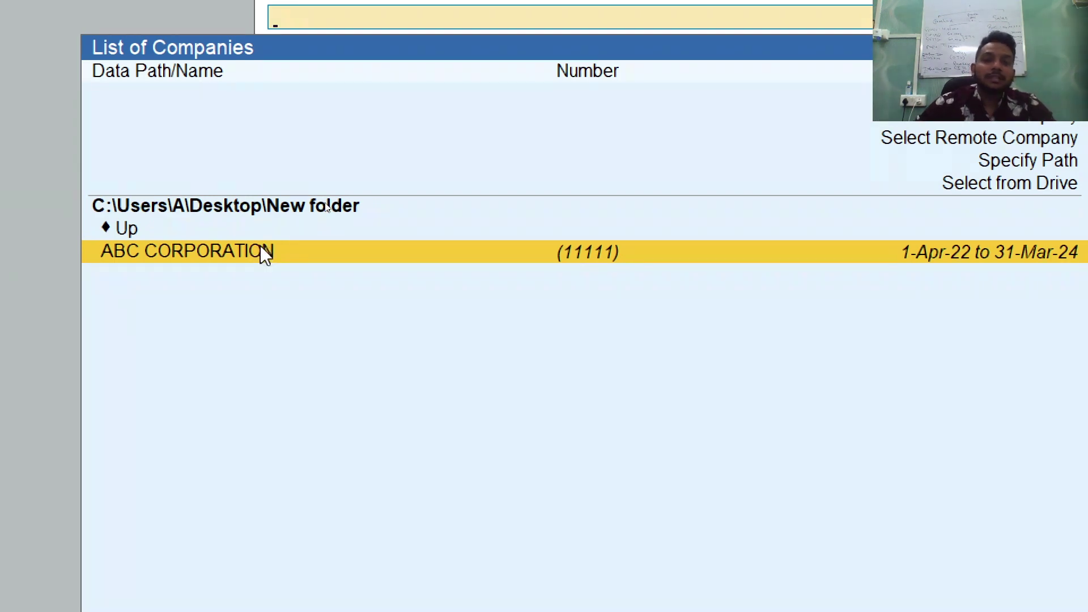
# Return to the default company list and highlight ZAARA PVT. LTD
pyautogui.press('Escape')
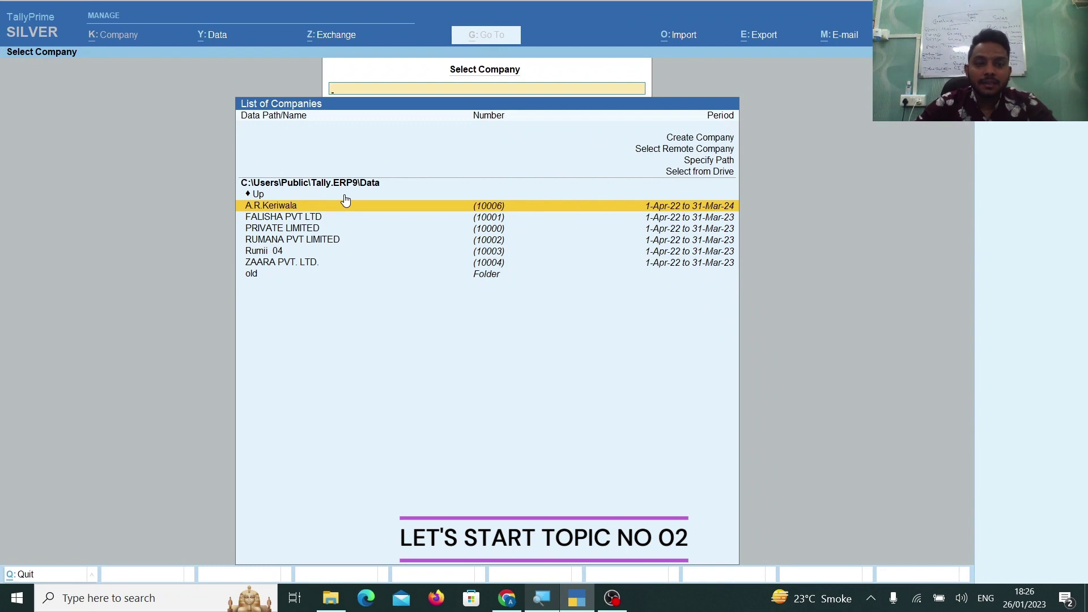
pyautogui.press('Down')
pyautogui.press('Down')
pyautogui.press('Down')
pyautogui.press('Down')
pyautogui.press('Down')
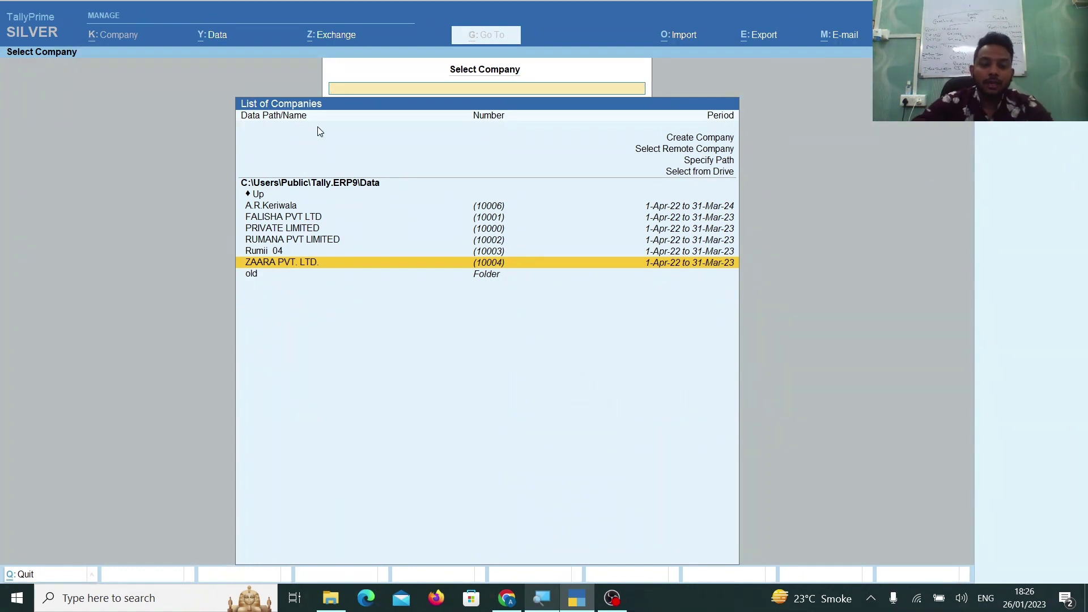
# Open the Company Data Path setting in the data path configuration
pyautogui.hotkey('alt', 'y')
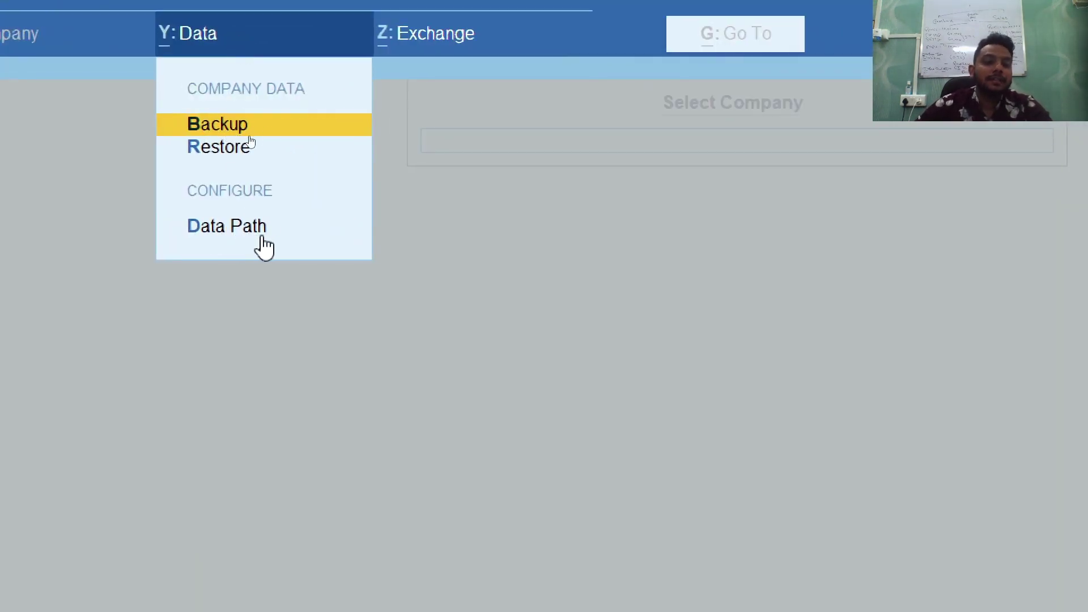
pyautogui.press('Up')
pyautogui.press('Down')
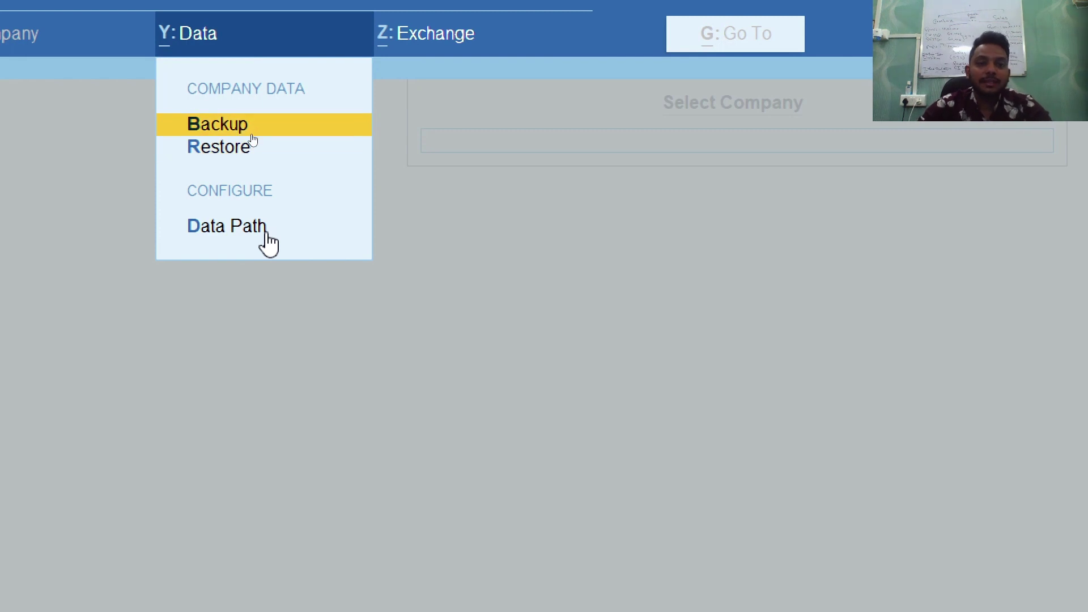
pyautogui.press('Up')
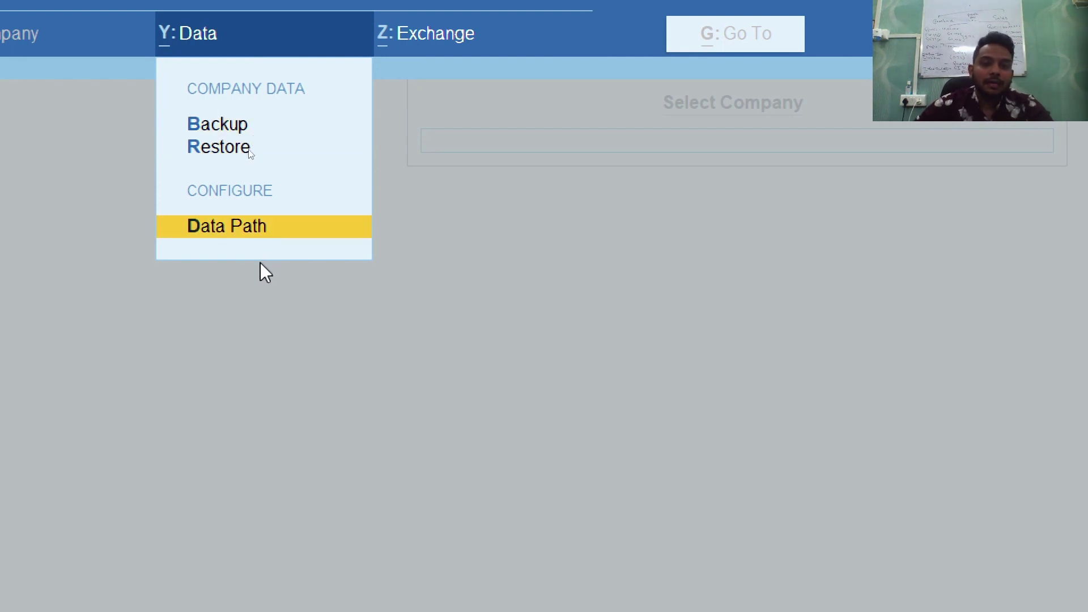
pyautogui.press('Return')
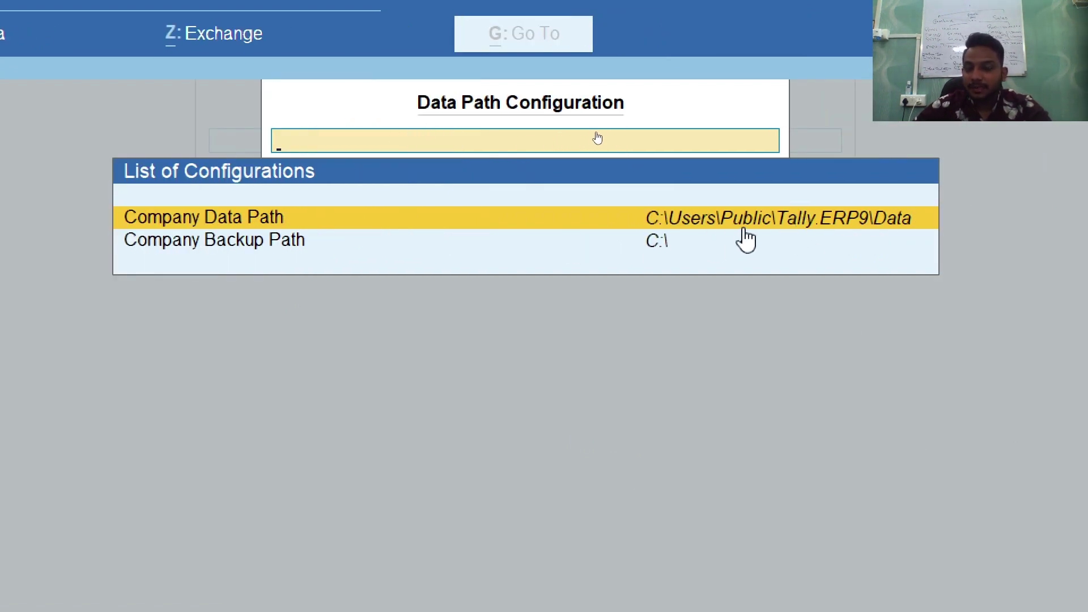
pyautogui.press('Return')
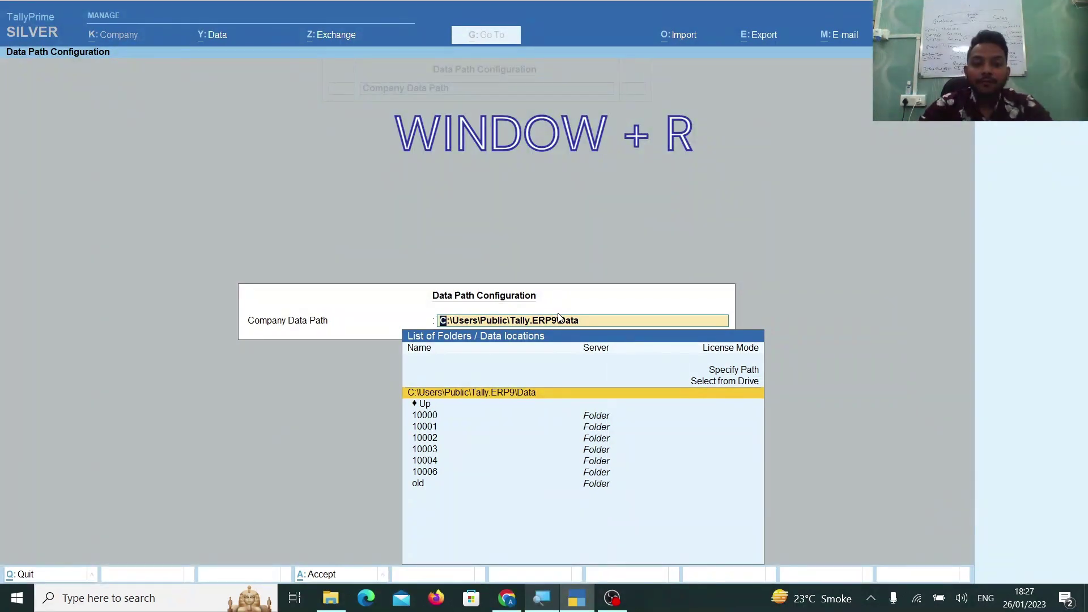
# Open the folder C:\Users\Public\Tally.ERP9\Data in File Explorer through the Windows Run dialog
pyautogui.press('super+r')
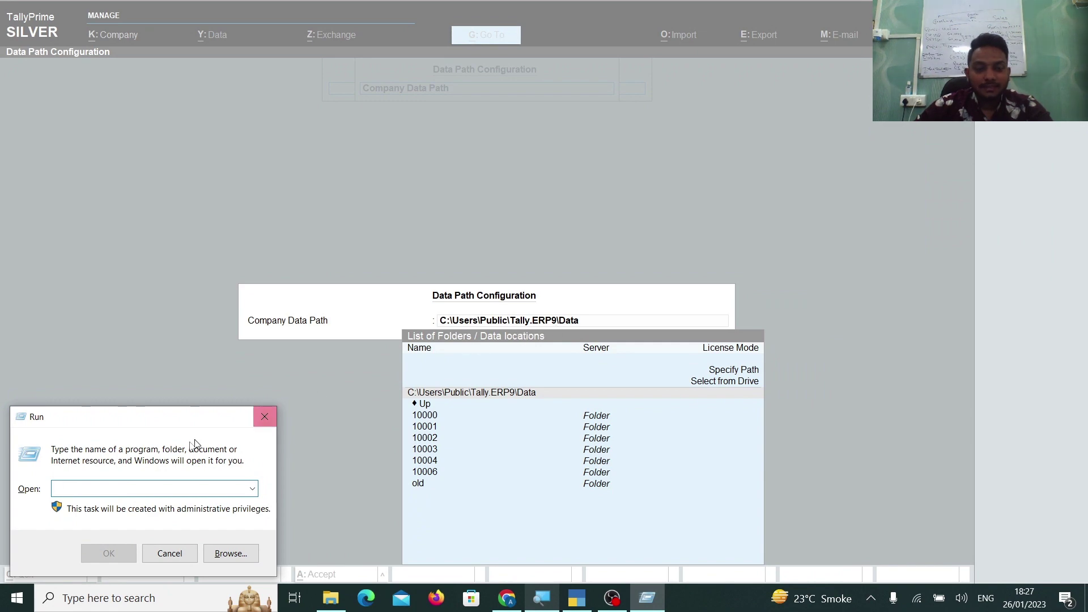
pyautogui.write('C:\\Users\\Public\\Tally.ERP9\\Data')
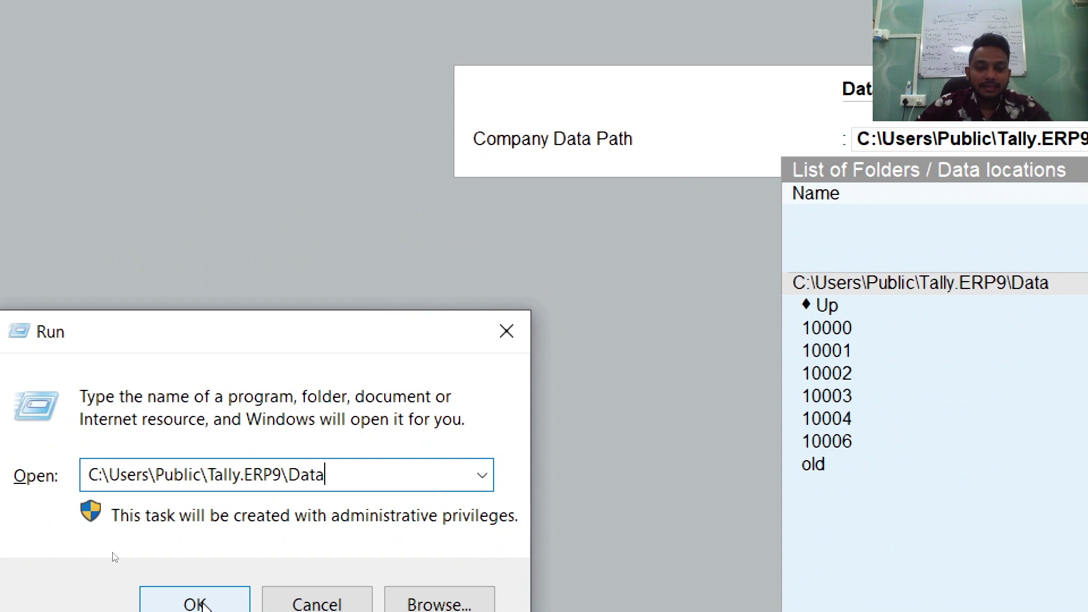
pyautogui.click(198, 604)
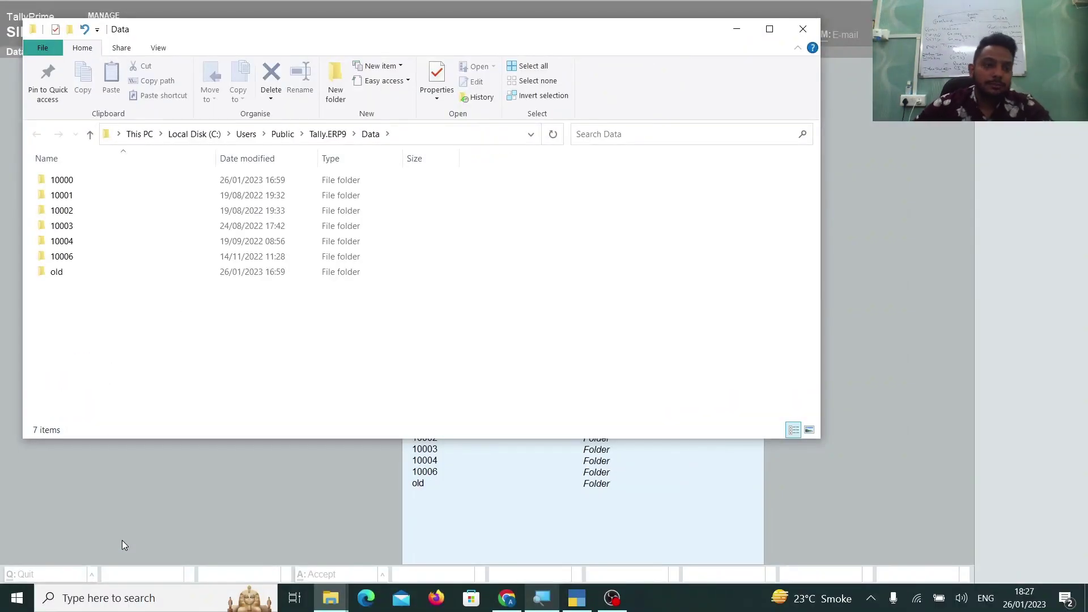
pyautogui.moveTo(92, 275)
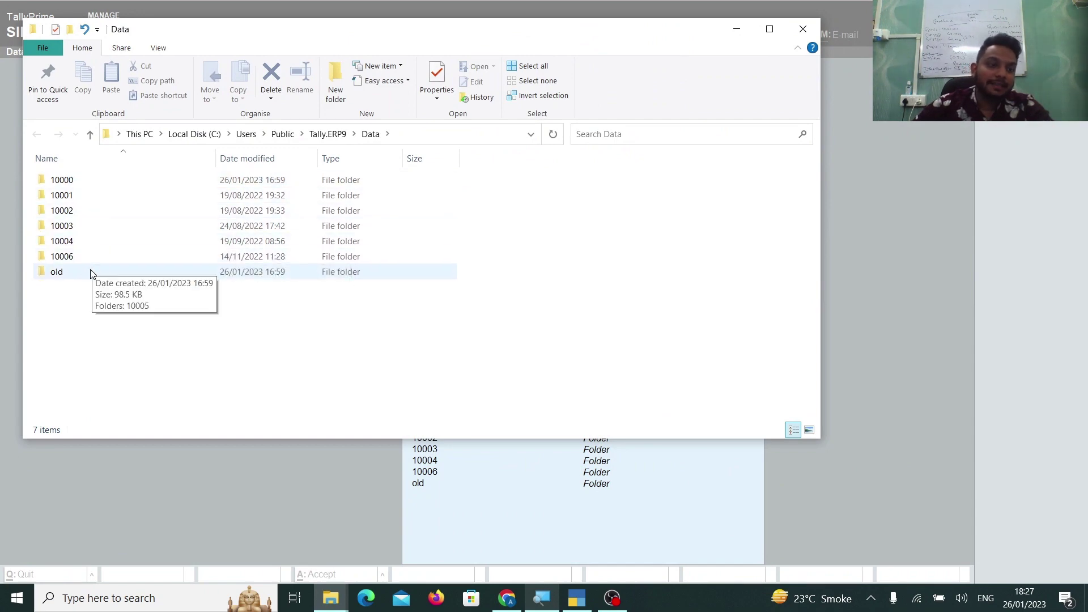
# Switch back to TallyPrime, accept the existing company data path and return to the company list
pyautogui.hotkey('alt', 'Tab')
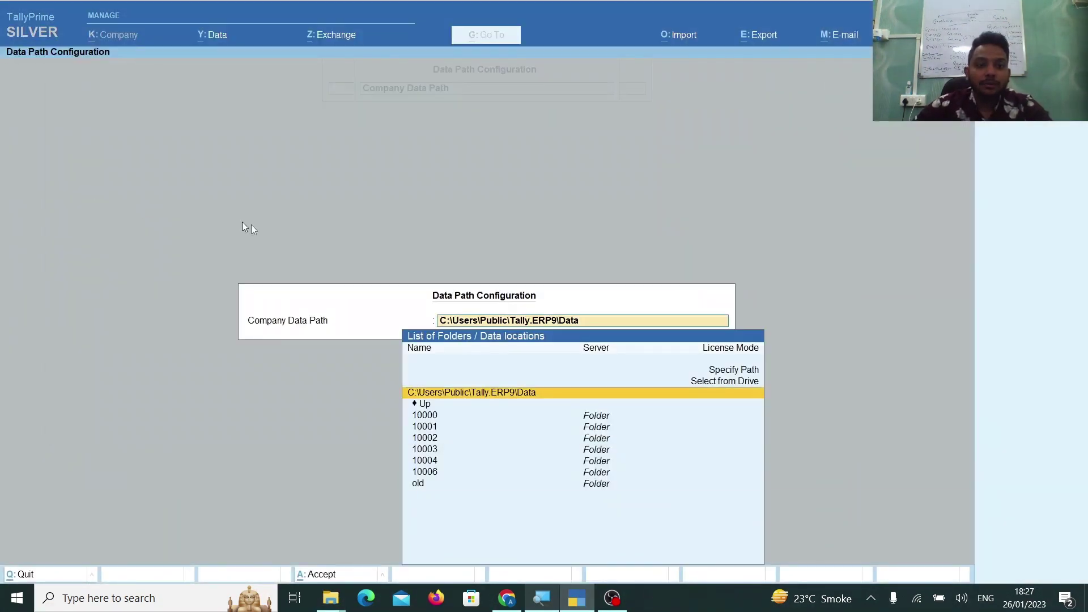
pyautogui.press('Return')
pyautogui.press('Return')
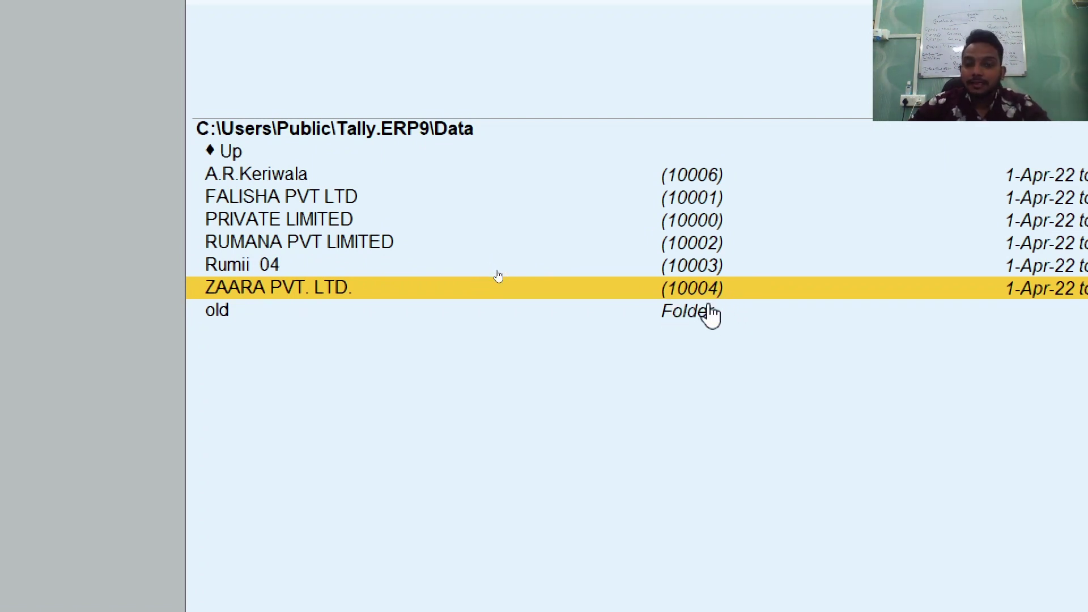
# Switch to File Explorer and compress the 10004 company folder into a zip archive, keeping its default name
pyautogui.press('super+minus')
pyautogui.hotkey('alt', 'Tab')
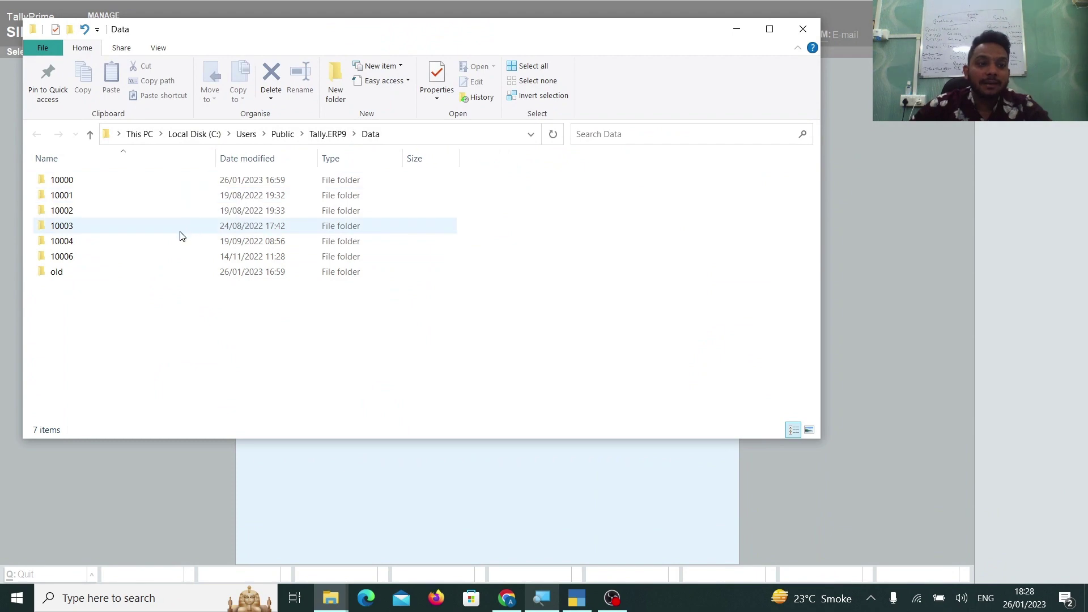
pyautogui.moveTo(72, 247)
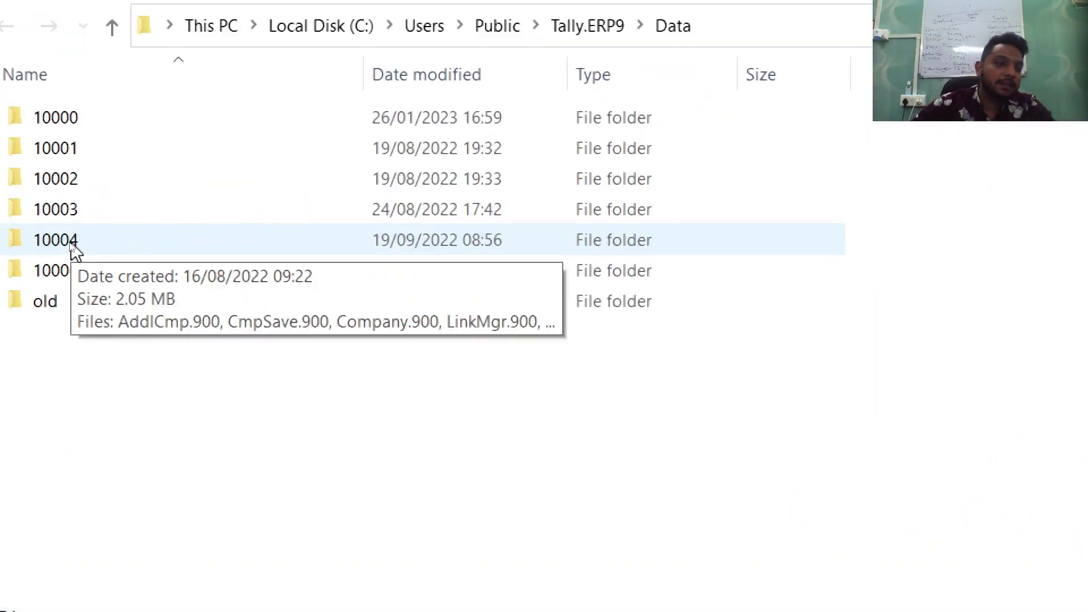
pyautogui.click(71, 247)
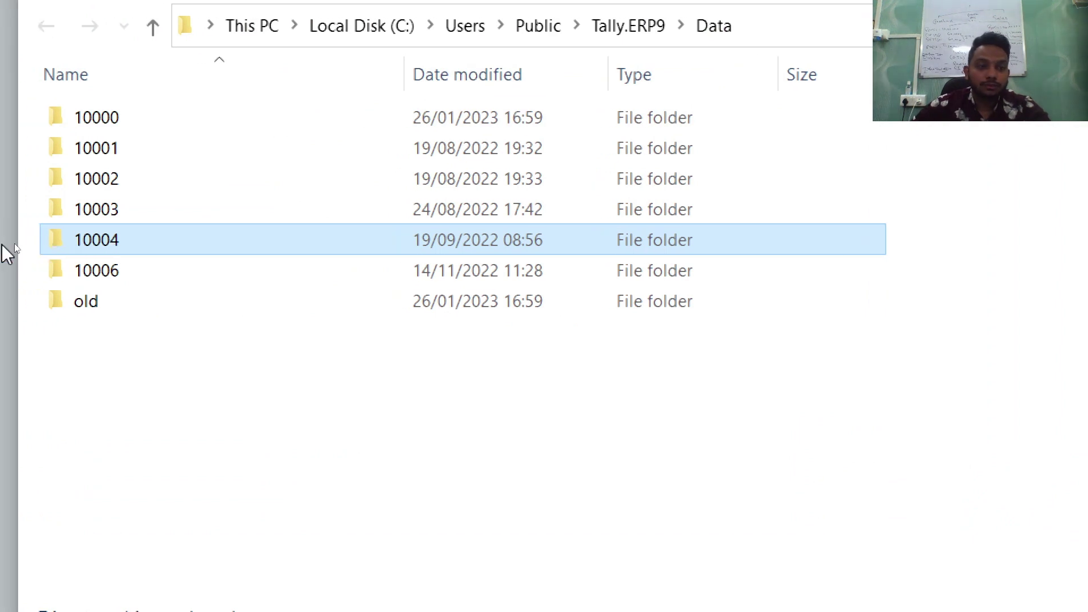
pyautogui.moveTo(92, 241)
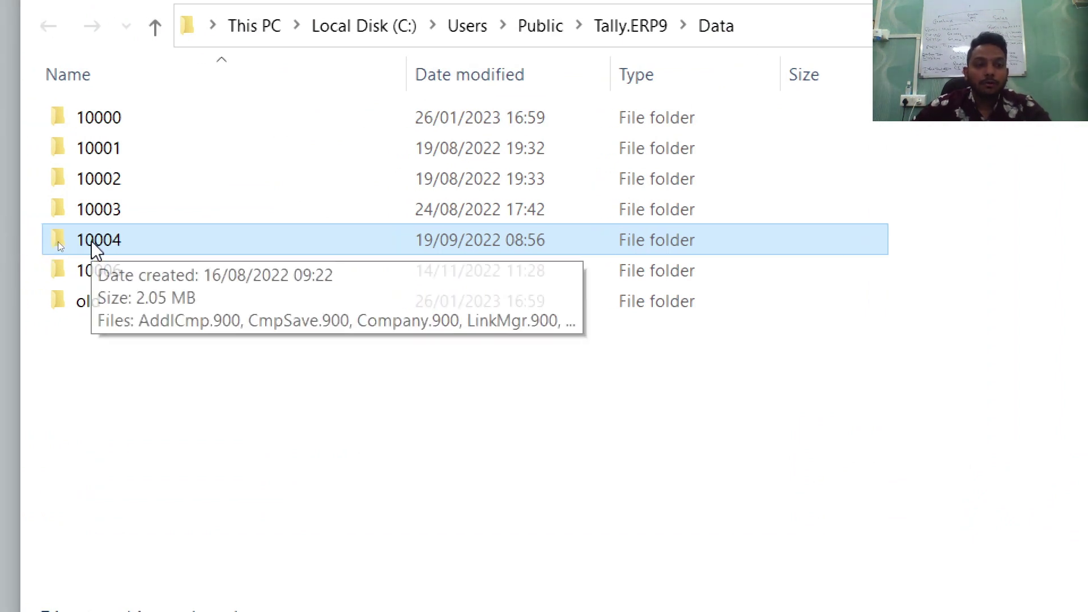
pyautogui.rightClick(155, 236)
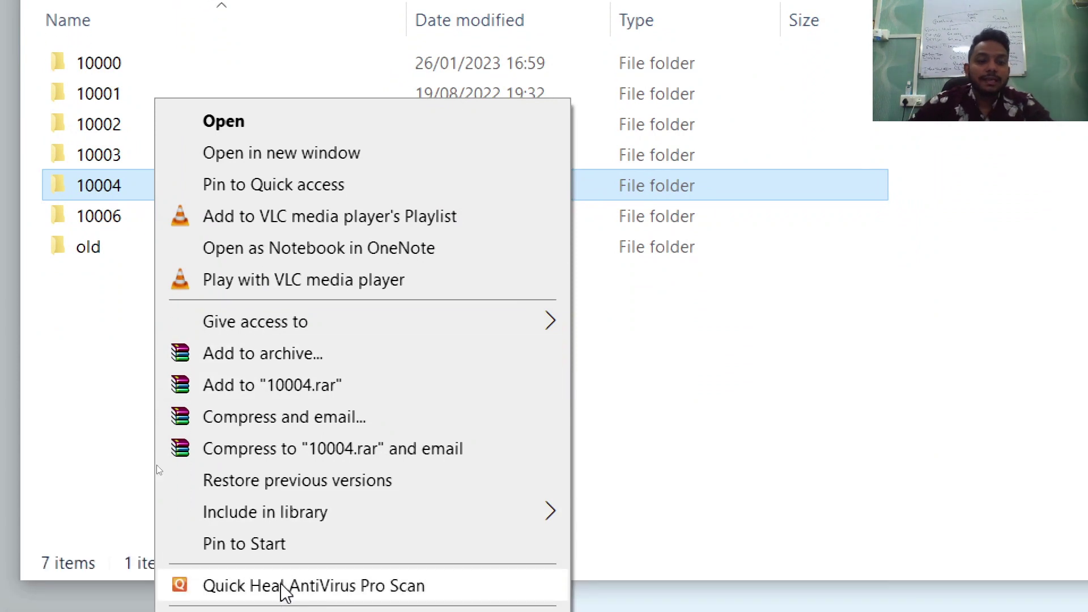
pyautogui.click(305, 535)
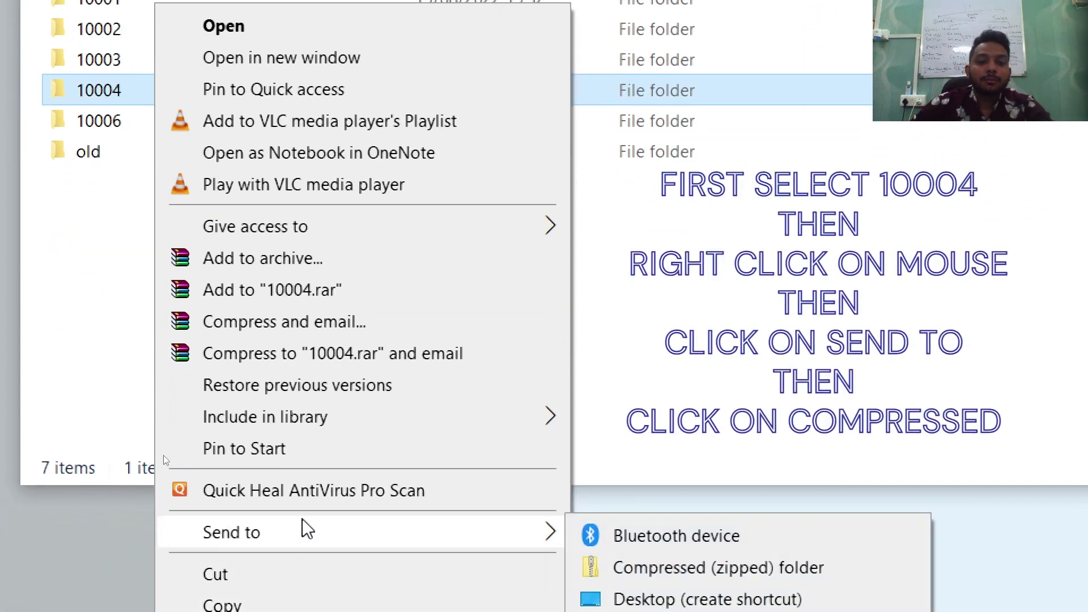
pyautogui.click(658, 568)
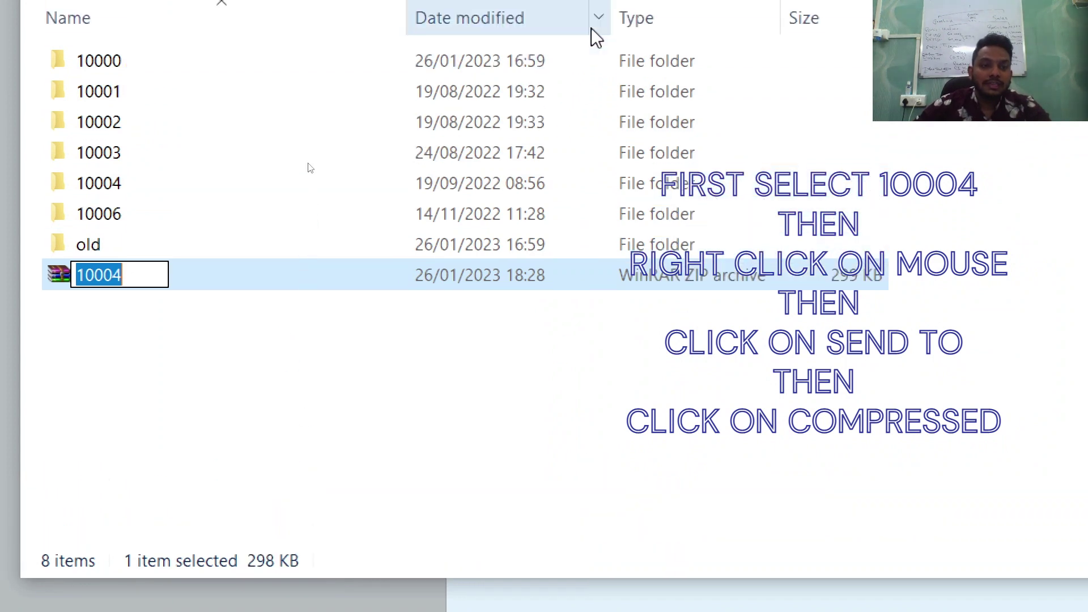
pyautogui.click(285, 377)
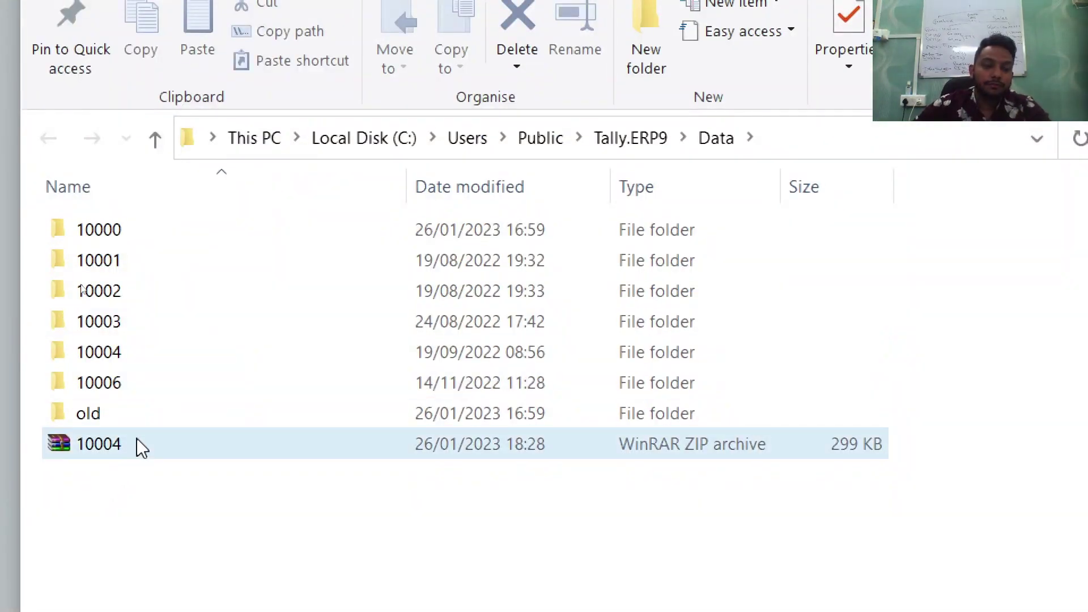
# Copy the 10004 zip archive from the Data folder and leave it selected
pyautogui.click(137, 440)
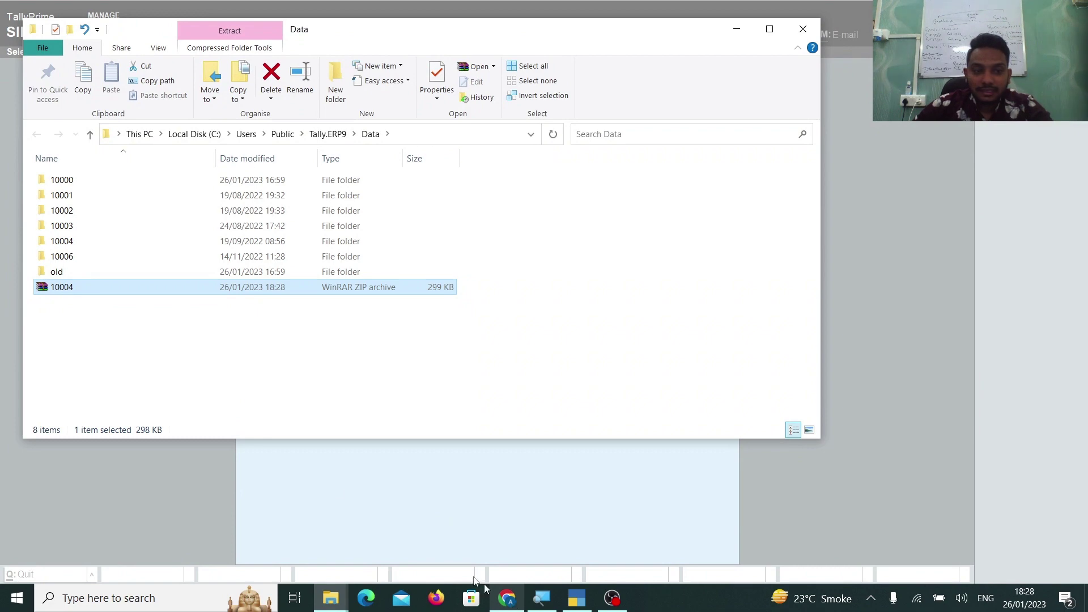
pyautogui.hotkey('ctrl', 'c')
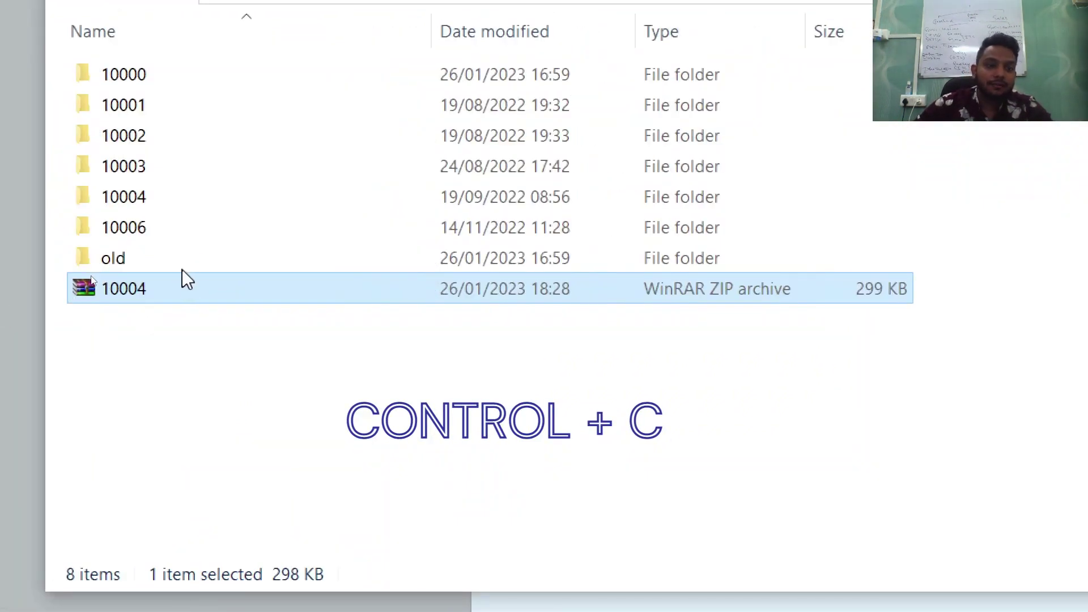
pyautogui.click(180, 227)
pyautogui.click(176, 290)
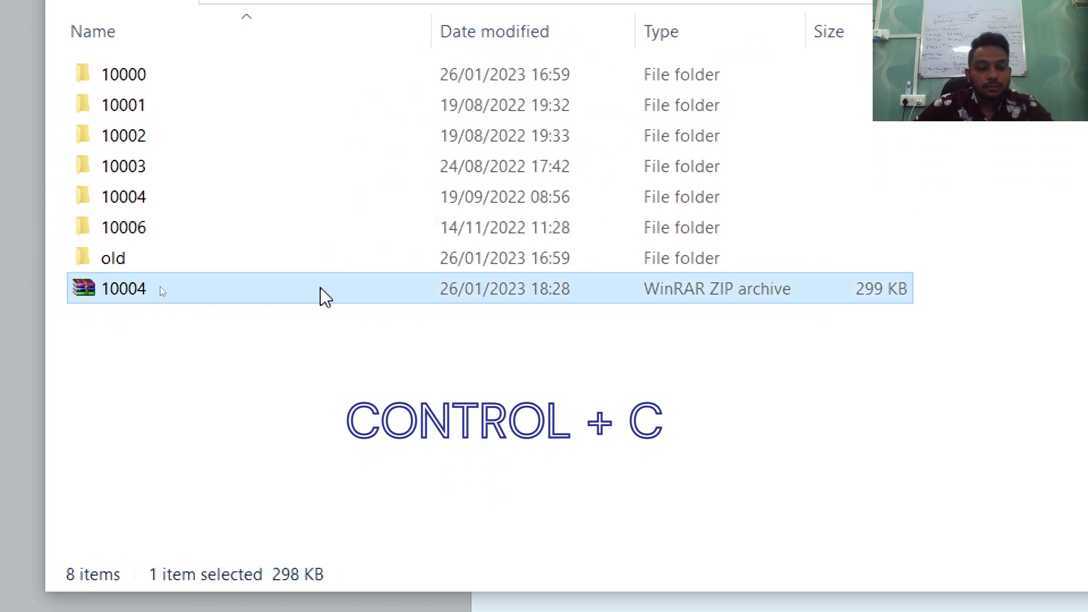
# Copy the 10004 zip archive, switch to Gmail in Chrome and attach it to a new message
pyautogui.hotkey('ctrl', 'c')
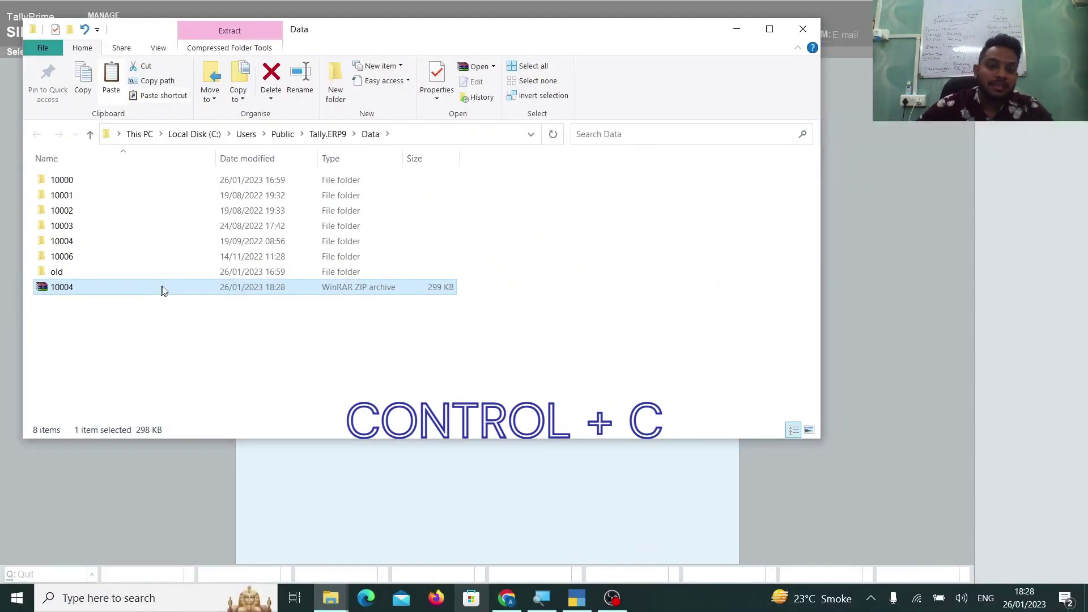
pyautogui.click(509, 597)
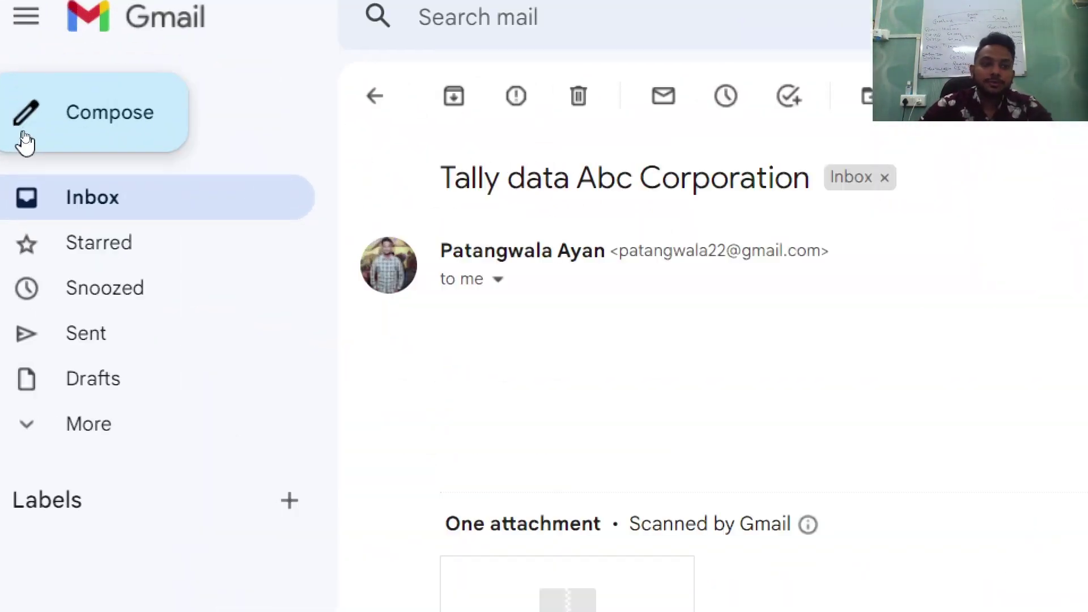
pyautogui.click(172, 116)
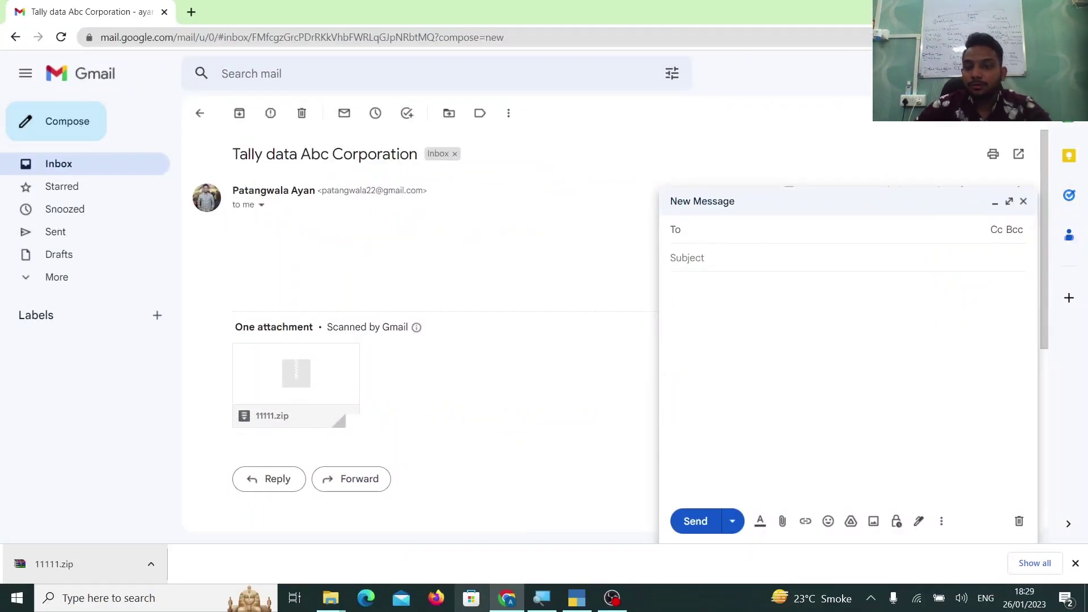
pyautogui.click(671, 287)
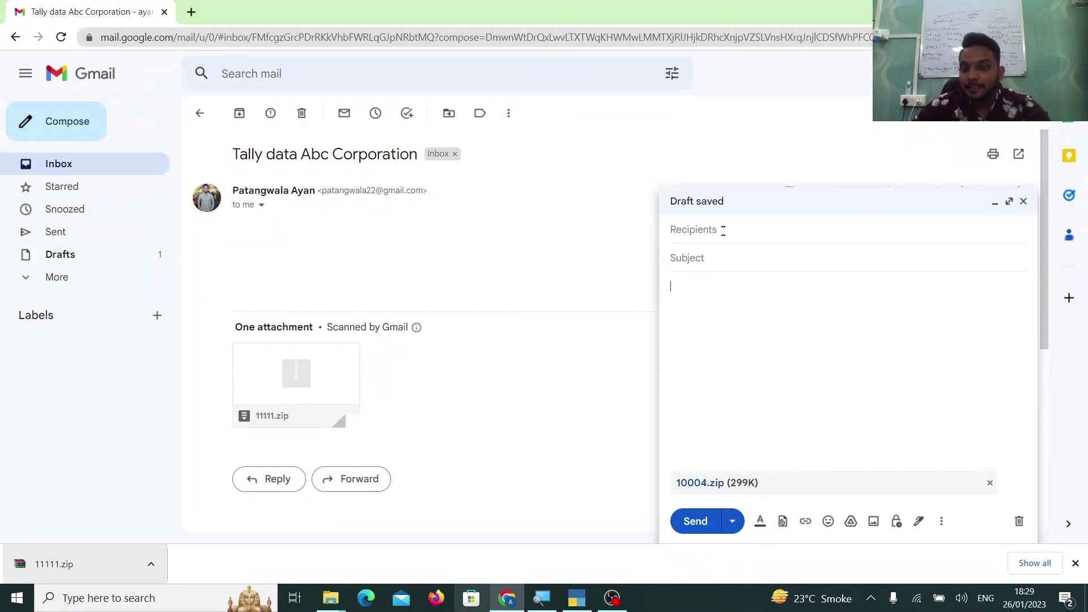
# Address the new message to the recipient by choosing the suggested contact that matches their name
pyautogui.click(723, 229)
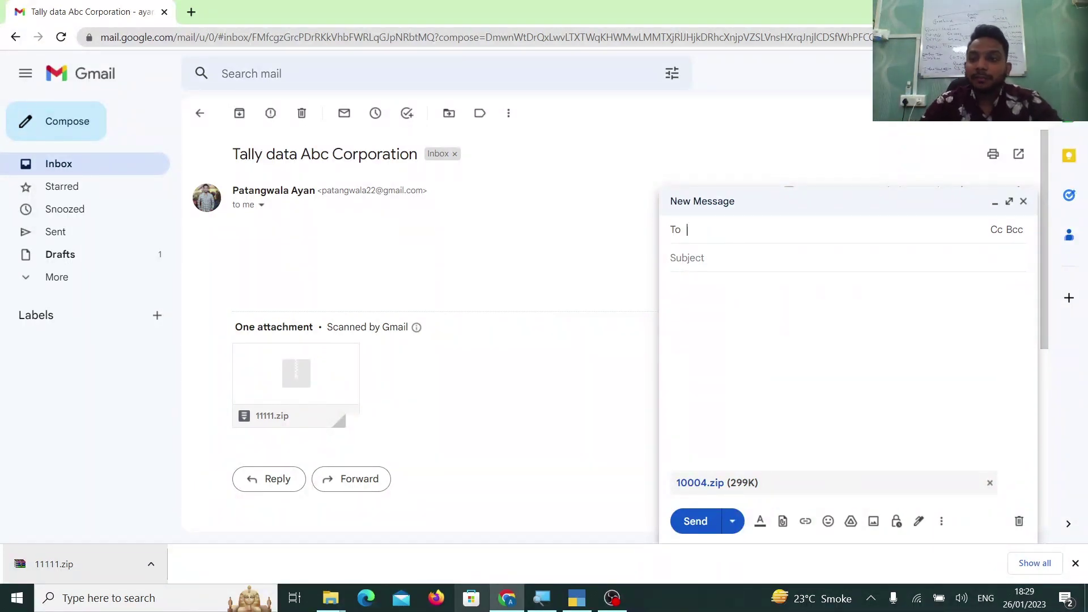
pyautogui.write('AYA')
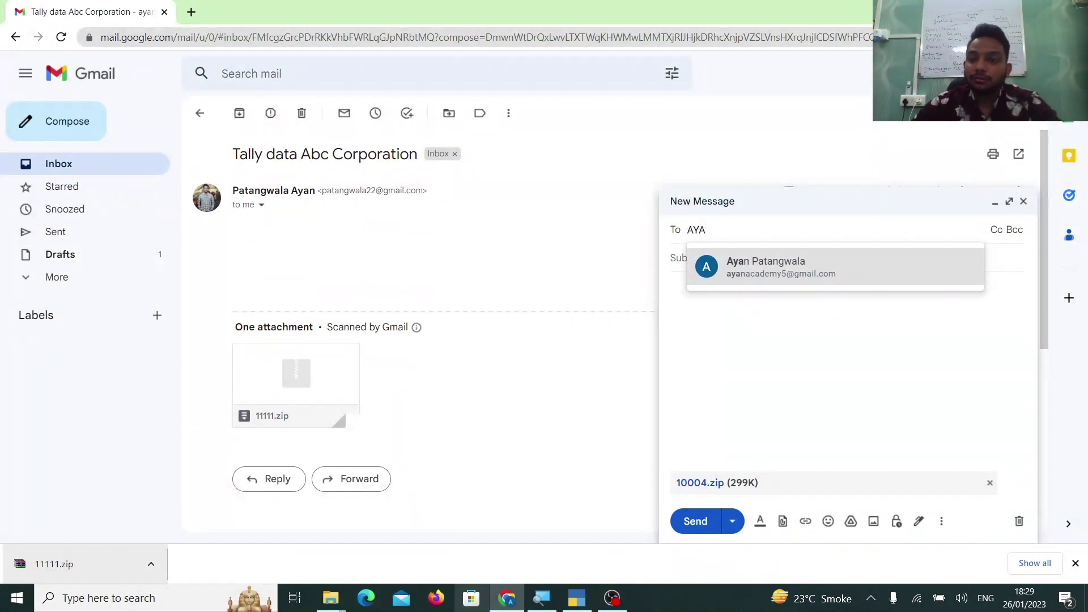
pyautogui.click(812, 280)
pyautogui.click(771, 264)
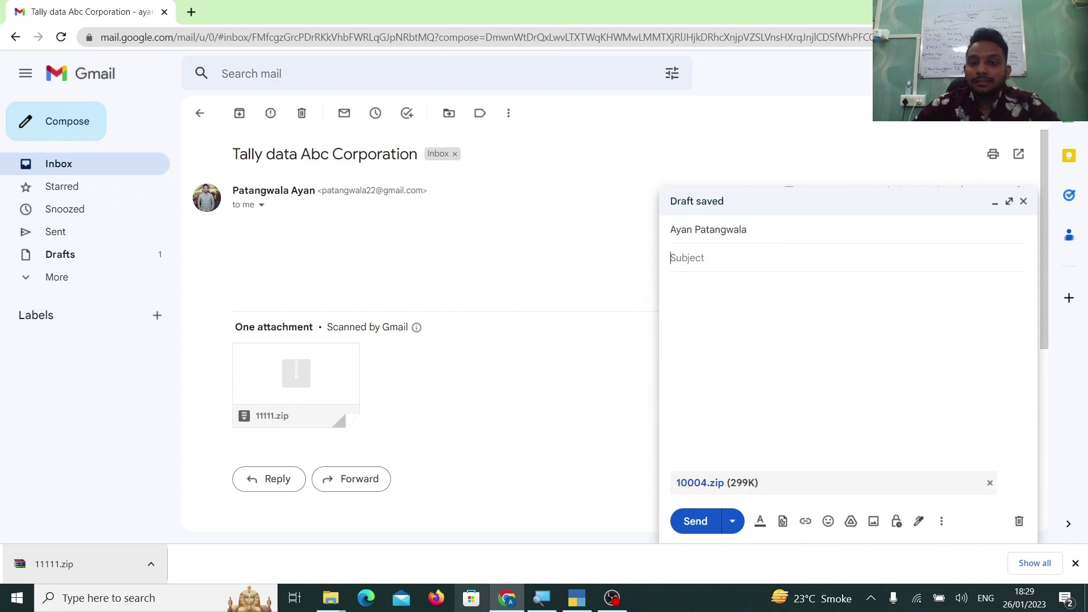
# Enter "TALLY DATA - ZAARA PVT LTD" as the subject of the new message
pyautogui.write('TALLY')
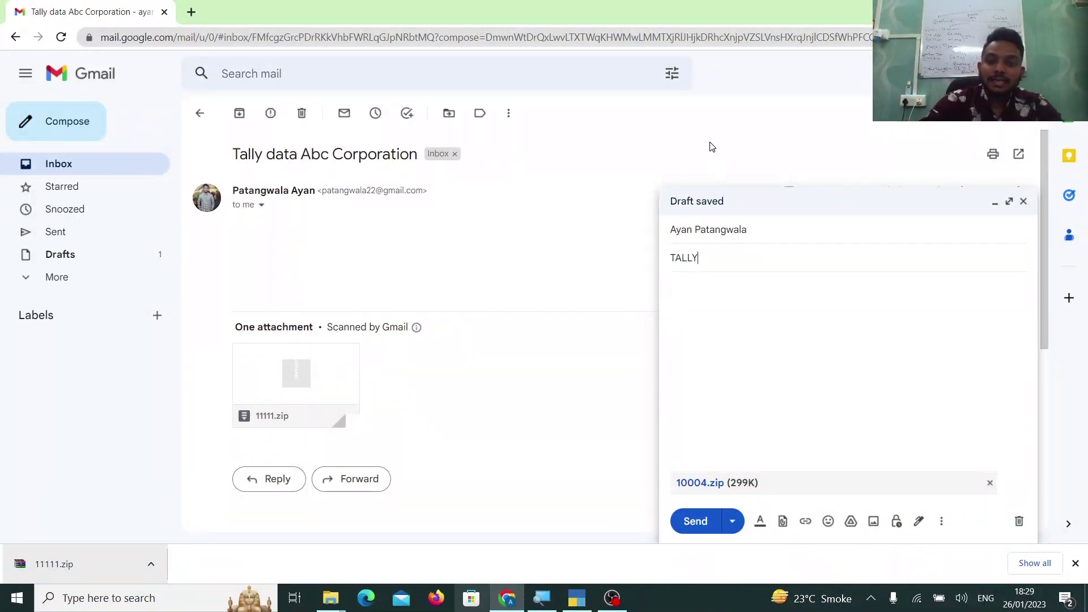
pyautogui.write(' DAT')
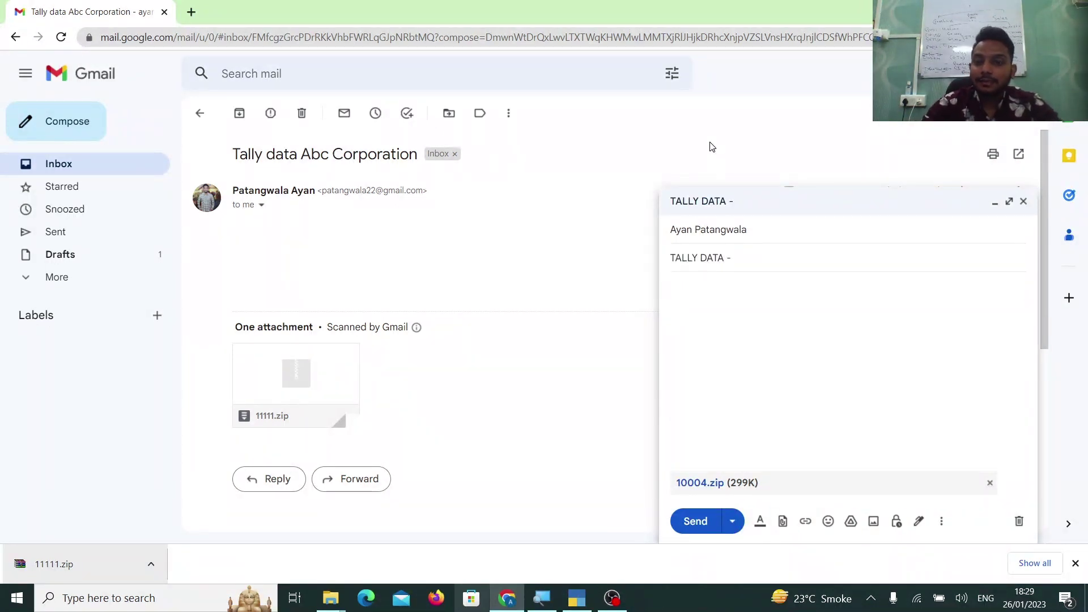
pyautogui.write('A - ')
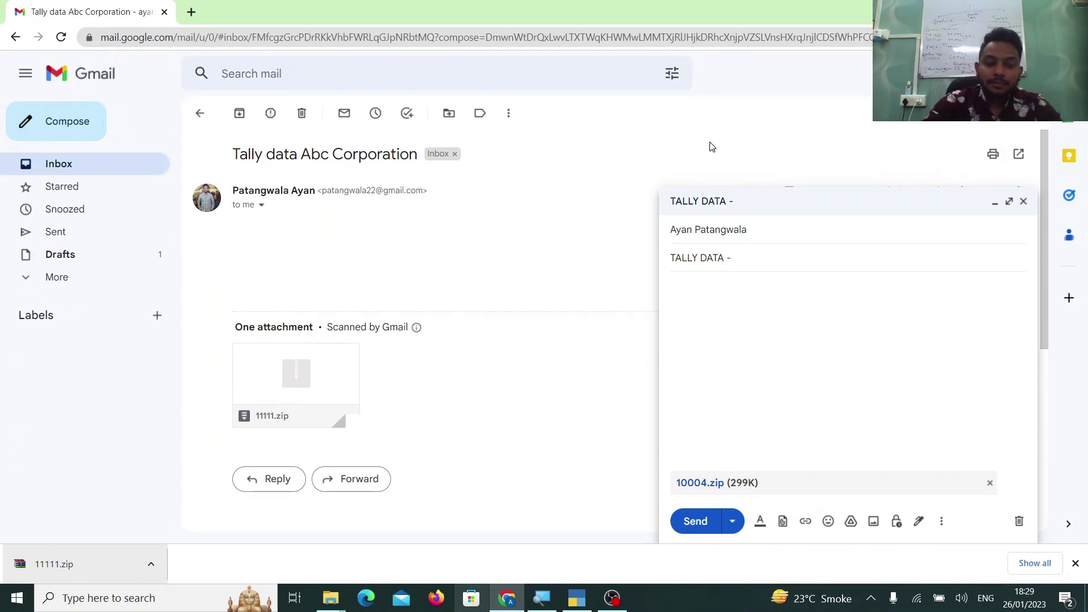
pyautogui.write('ZAARA PVT LTD')
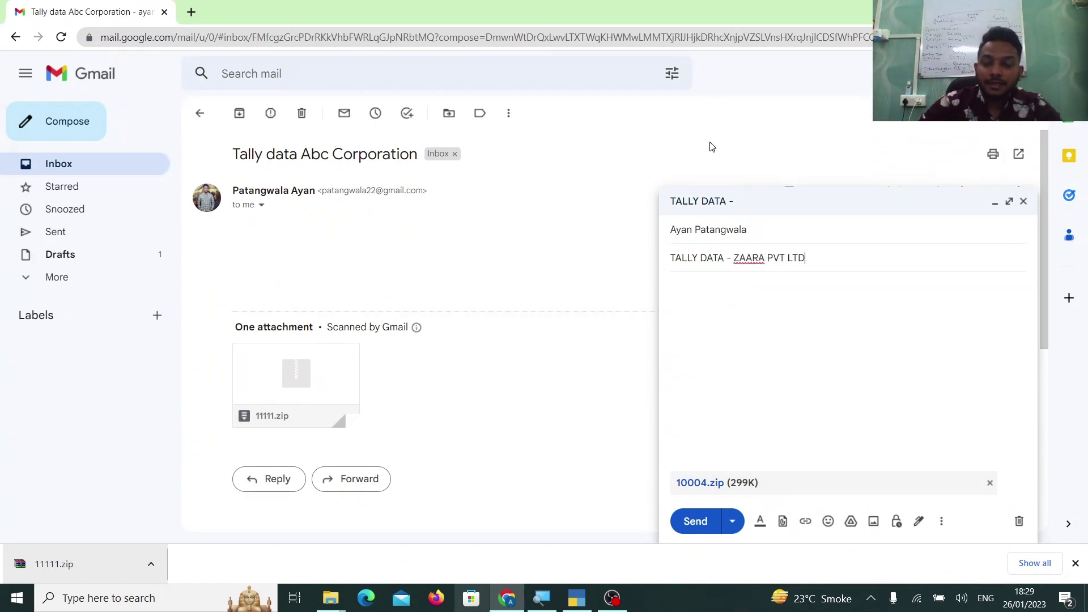
# Send the message with the body text "Dear Sir," and "PFA" on a separate line, and return to the inbox
pyautogui.press('Tab')
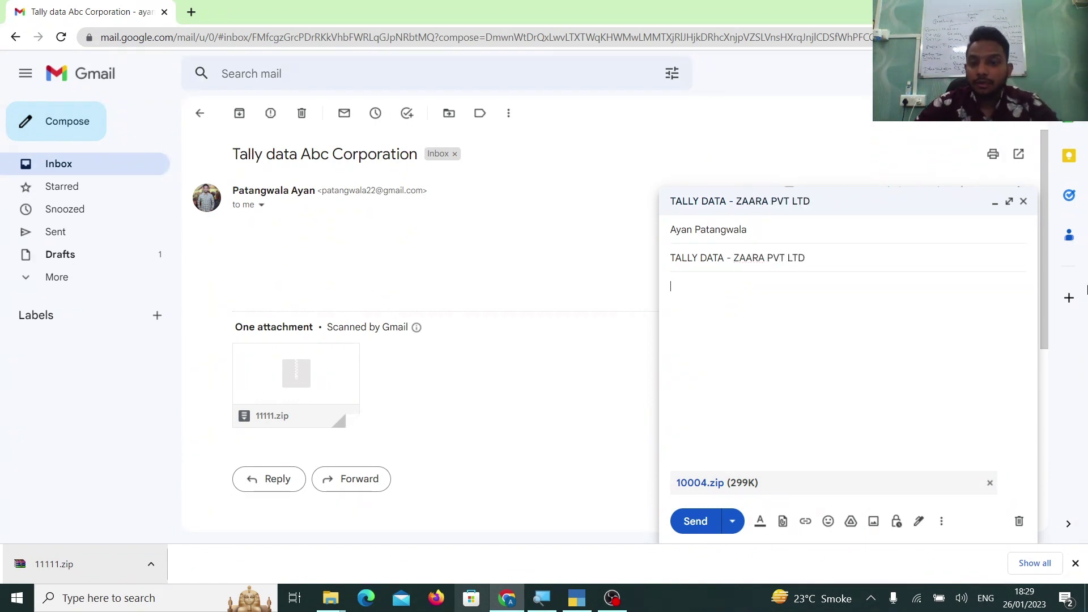
pyautogui.write('Dear Sir,  ')
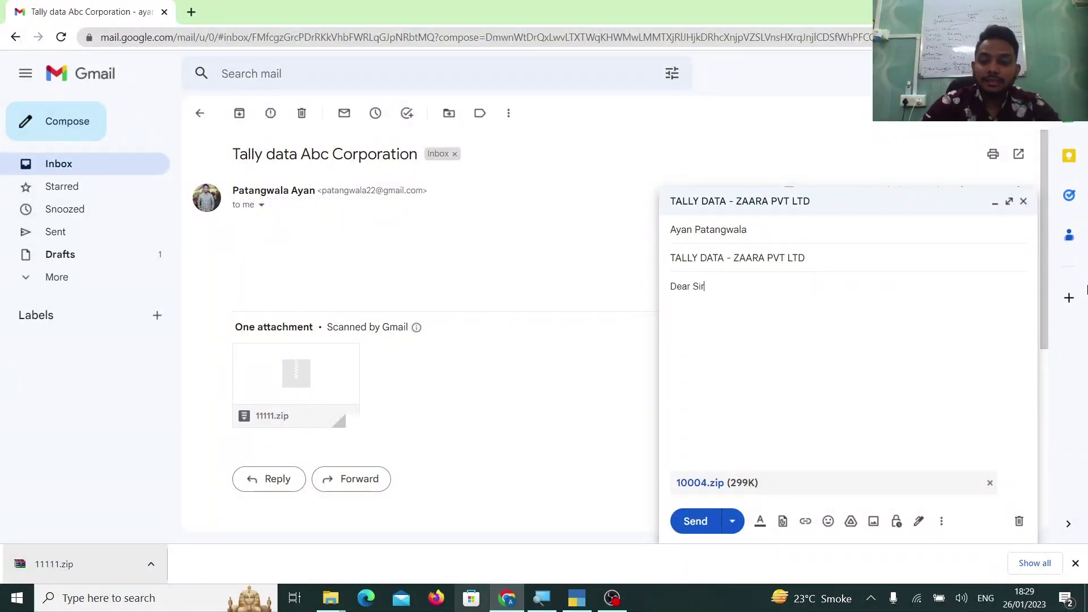
pyautogui.write('PFA')
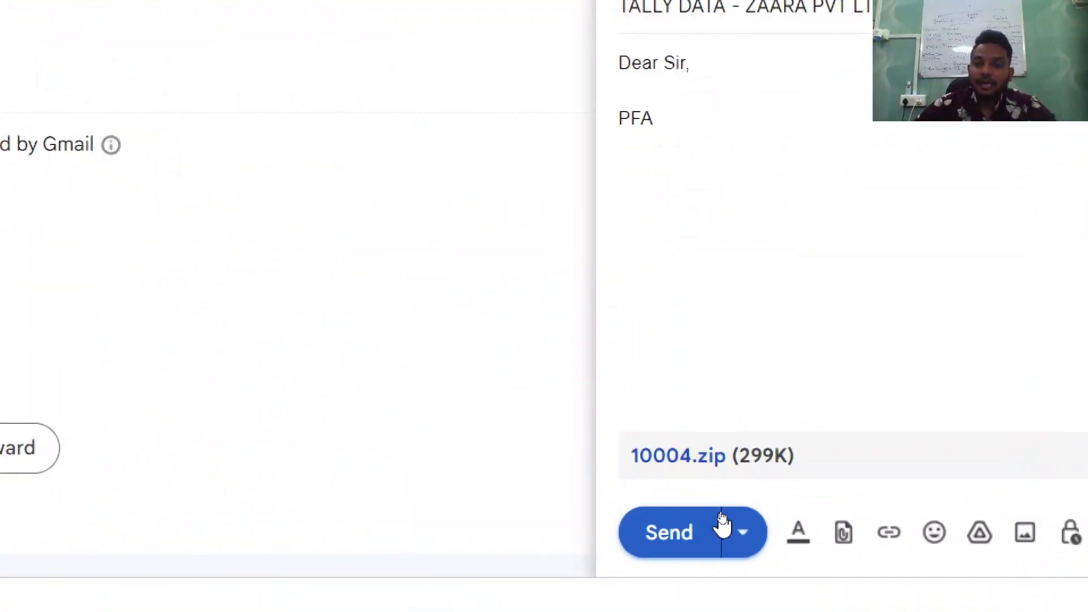
pyautogui.click(680, 538)
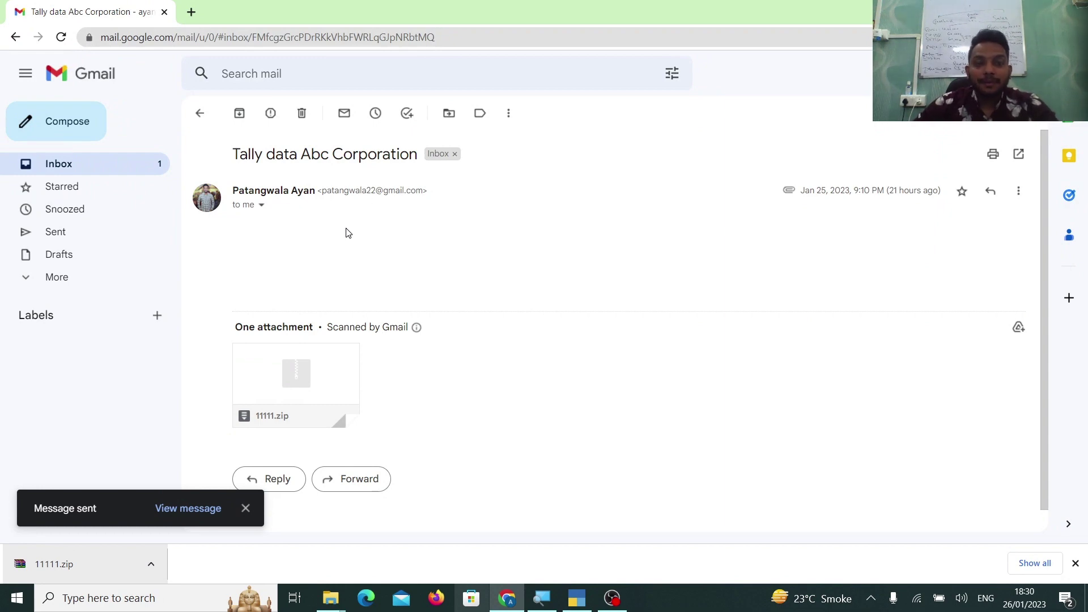
pyautogui.click(145, 166)
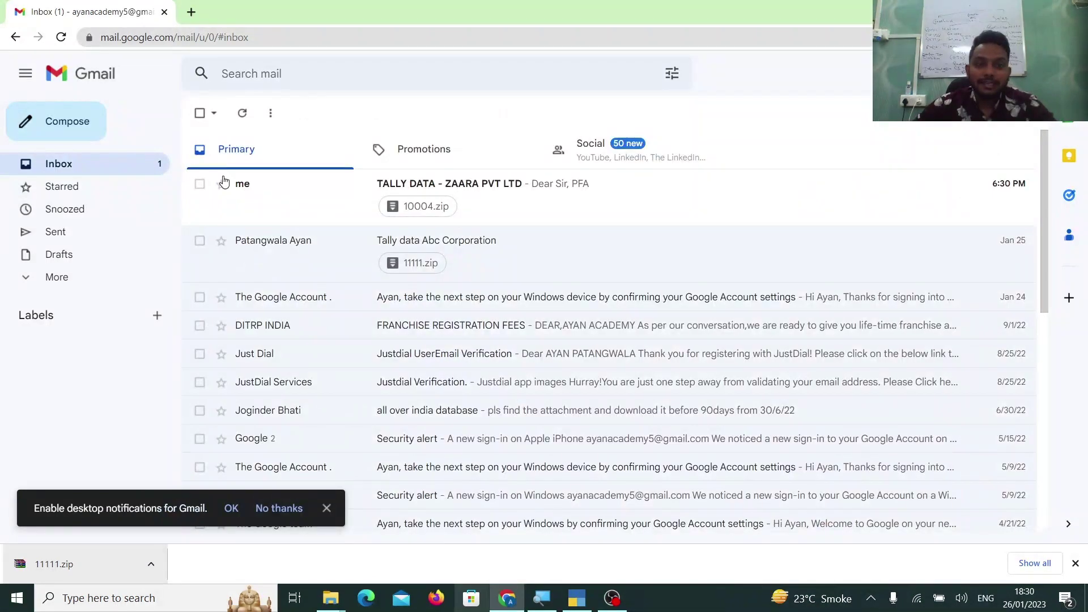